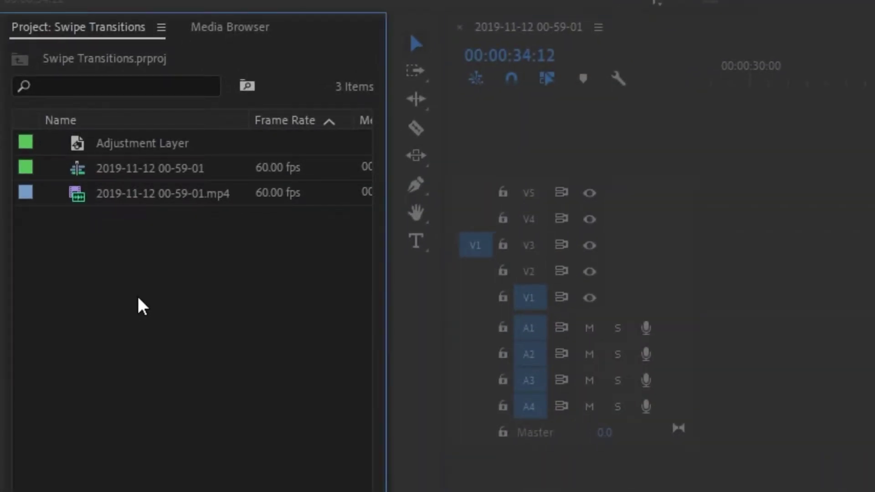
# Create a new adjustment layer with default settings and place it on V2 above the cut
pyautogui.rightClick(211, 308)
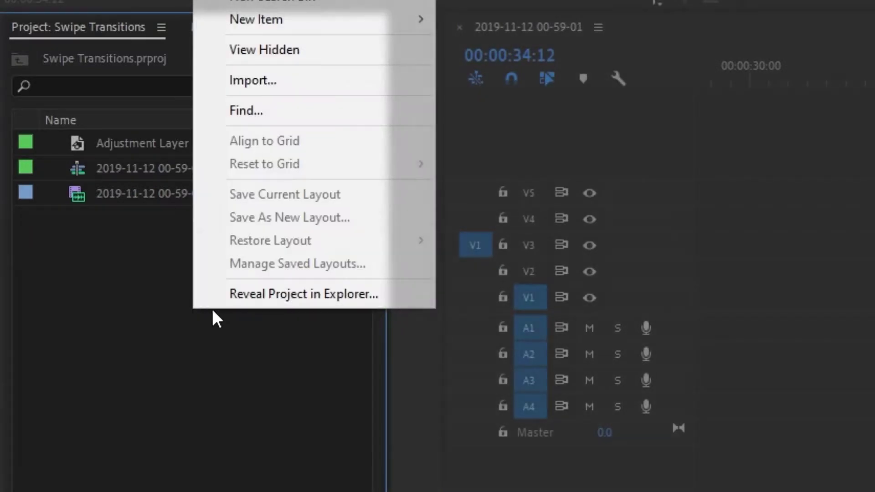
pyautogui.moveTo(140, 225)
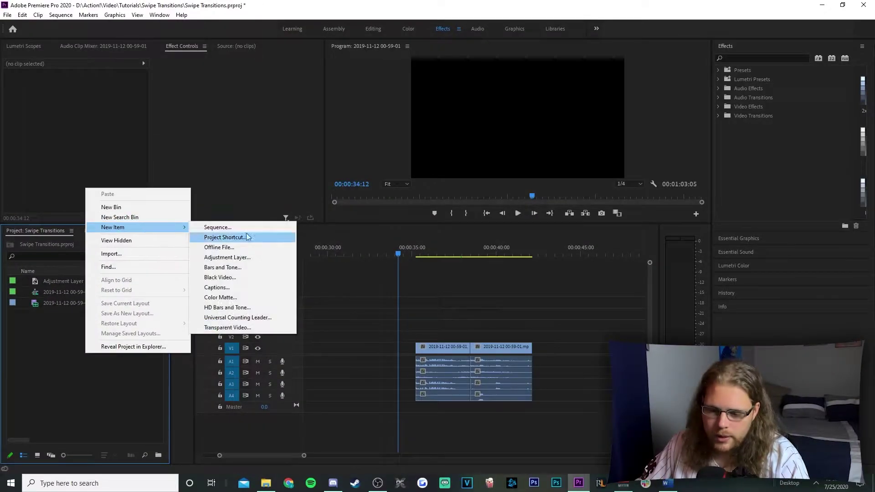
pyautogui.click(272, 255)
pyautogui.press('Return')
pyautogui.moveTo(223, 297); pyautogui.dragTo(469, 336)
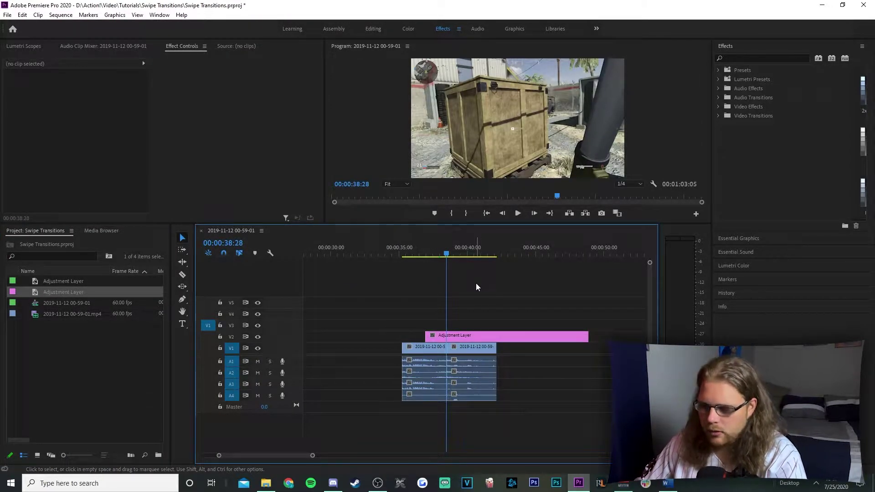
# Mark an In at 38:28 and an Out near 39:40, then slide the layer to the cut
pyautogui.press('i')
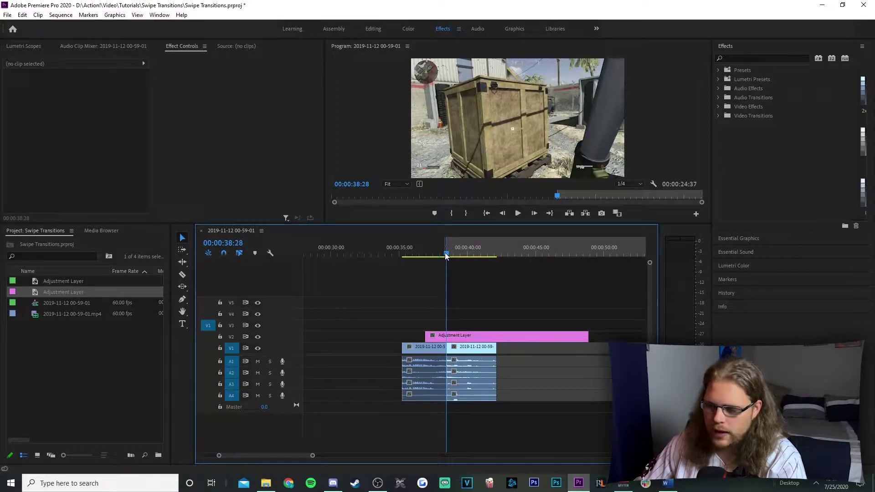
pyautogui.moveTo(446, 254); pyautogui.dragTo(468, 255)
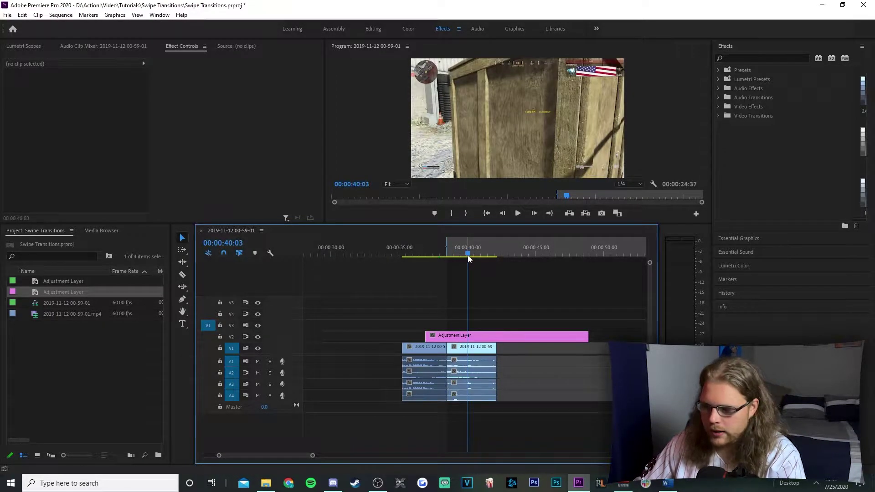
pyautogui.press('o')
pyautogui.keyDown('alt'); pyautogui.scroll(2, 461, 289); pyautogui.keyUp('alt')
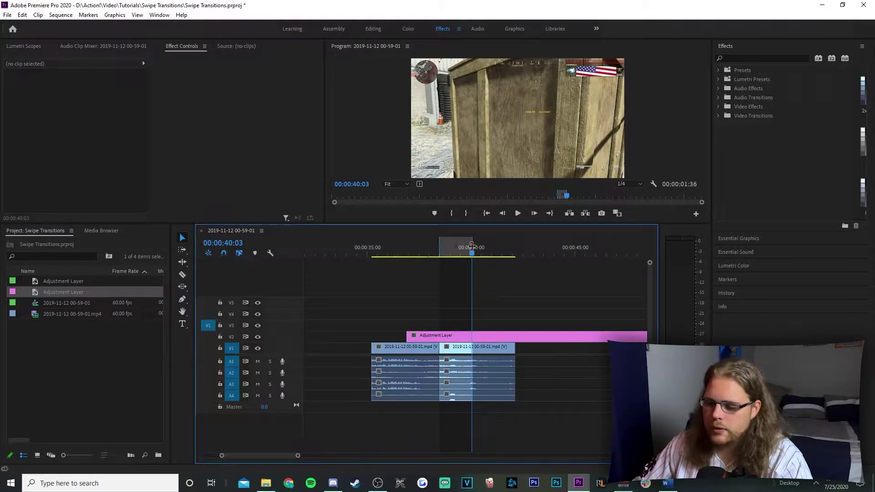
pyautogui.moveTo(472, 247); pyautogui.dragTo(449, 248)
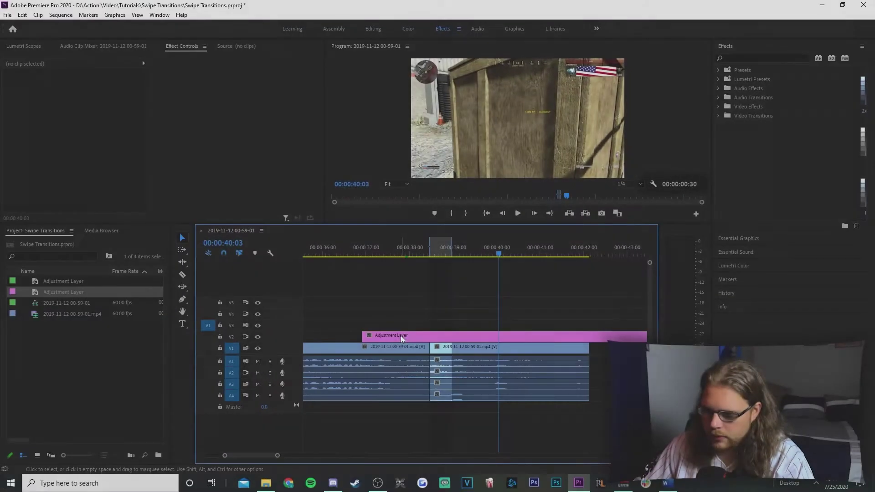
pyautogui.moveTo(400, 335); pyautogui.dragTo(463, 332)
# Razor the adjustment layer at the cut, delete the excess, and extend the clip 30 frames earlier
pyautogui.press('c')
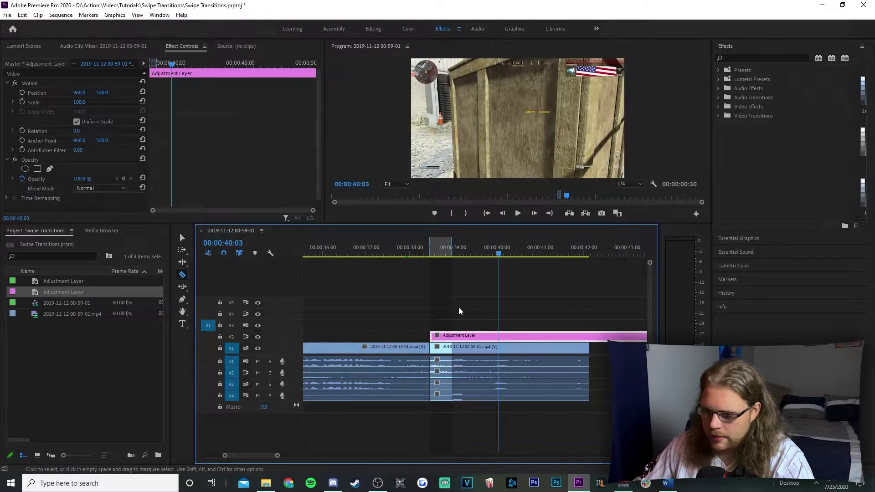
pyautogui.click(451, 335)
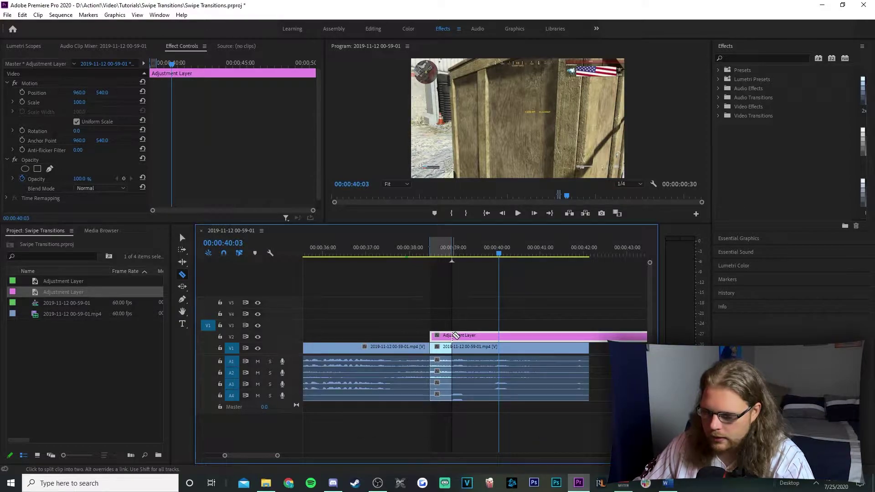
pyautogui.press('v')
pyautogui.rightClick(470, 339)
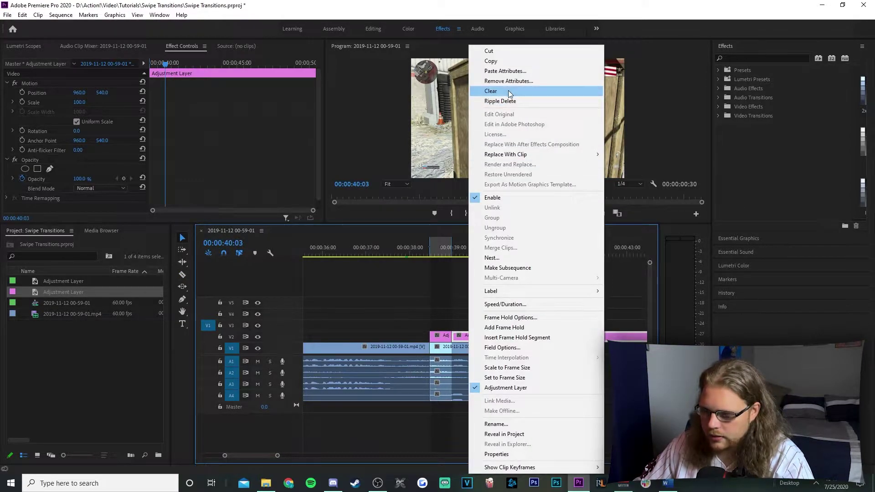
pyautogui.click(509, 89)
pyautogui.moveTo(432, 311); pyautogui.dragTo(463, 322)
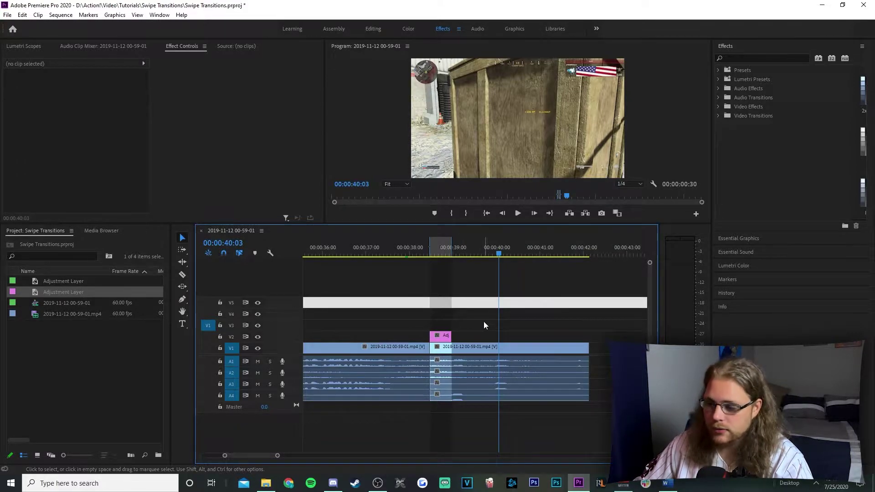
pyautogui.moveTo(442, 339); pyautogui.dragTo(413, 326)
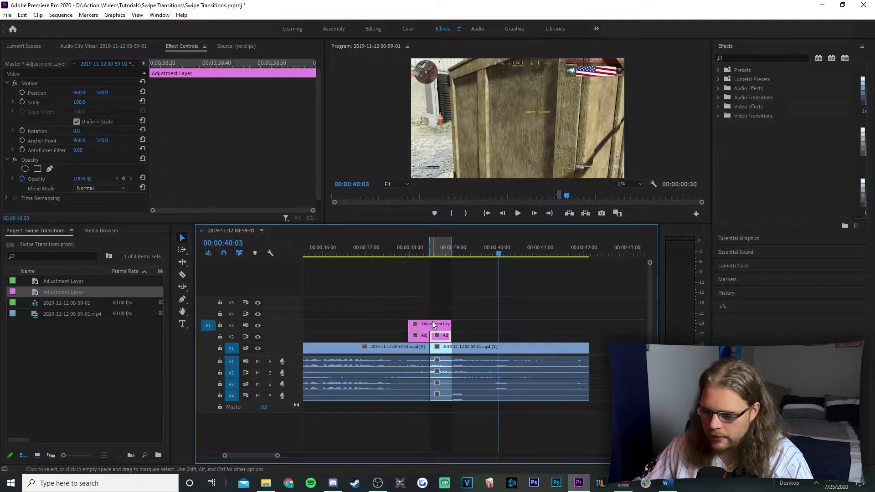
# Move the two split adjustment clips up to V4 and Alt-duplicate the V3 layer onto V2
pyautogui.click(431, 324)
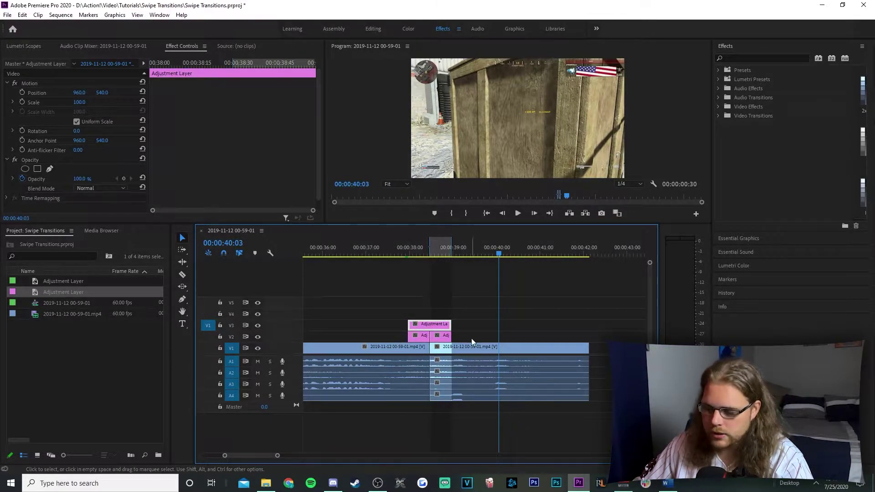
pyautogui.moveTo(465, 339); pyautogui.dragTo(425, 317)
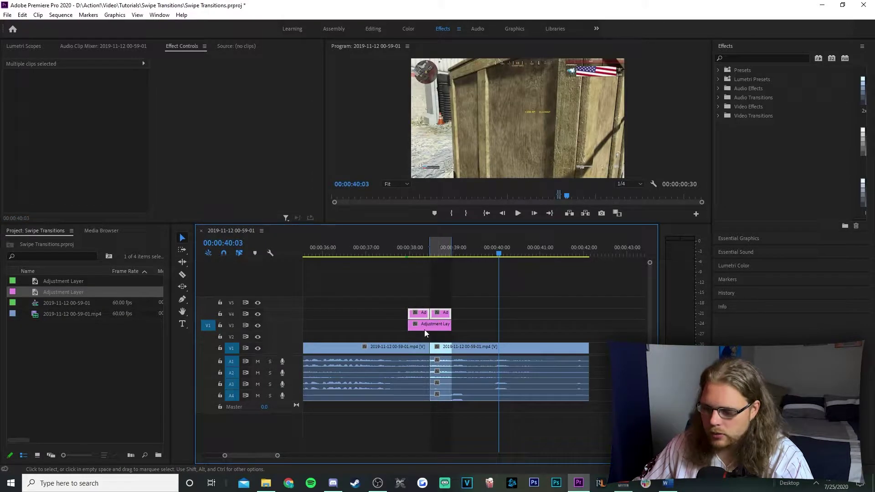
pyautogui.click(463, 327)
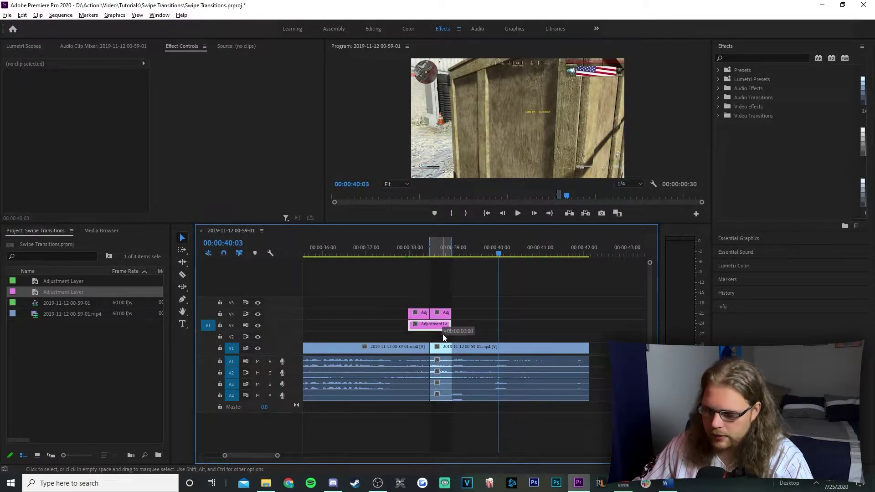
pyautogui.moveTo(442, 326); pyautogui.dragTo(441, 338)
pyautogui.click(463, 325)
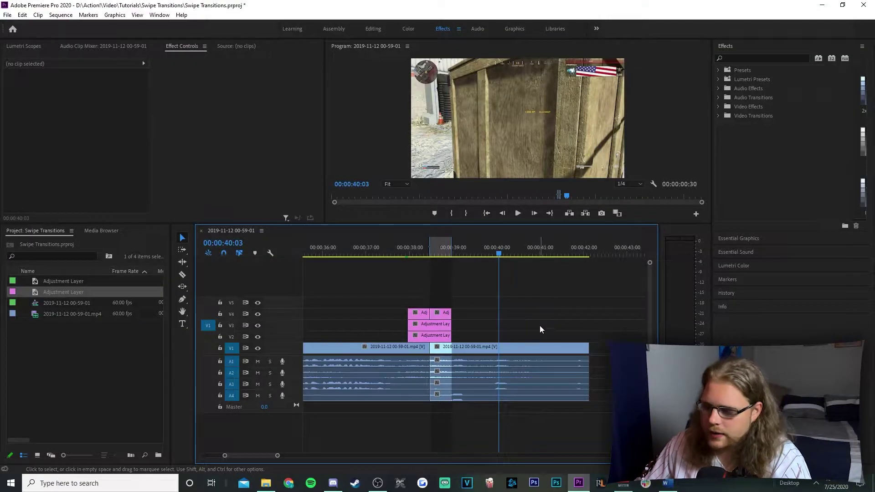
# Apply Replicate to the V2 adjustment layer and Transform to the V3 adjustment layer
pyautogui.click(749, 57)
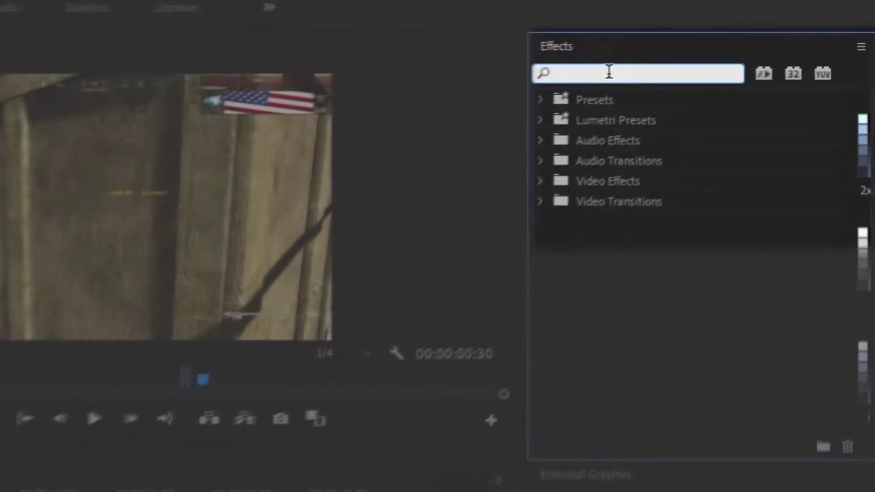
pyautogui.write('replic')
pyautogui.moveTo(754, 124); pyautogui.dragTo(421, 341)
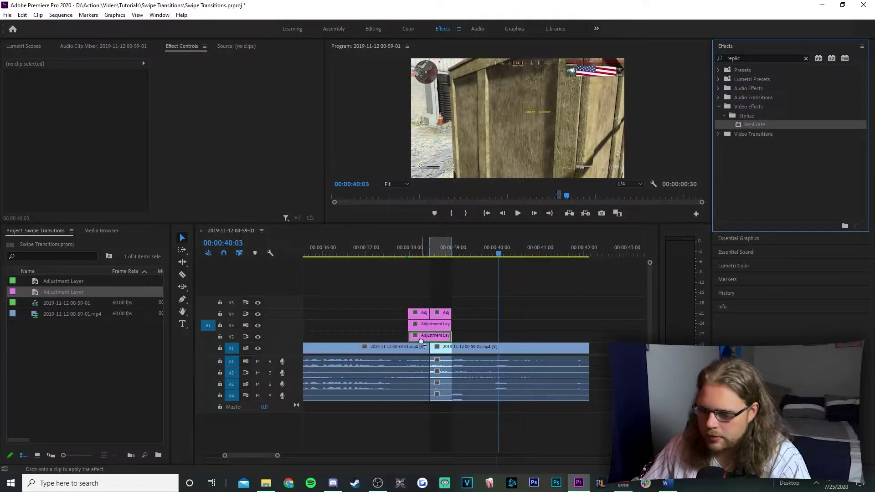
pyautogui.click(805, 58)
pyautogui.click(773, 56)
pyautogui.write('transfor')
pyautogui.moveTo(754, 124); pyautogui.dragTo(434, 326)
# At the 38:28 edit, set the Replicate Count to 3
pyautogui.press('Up')
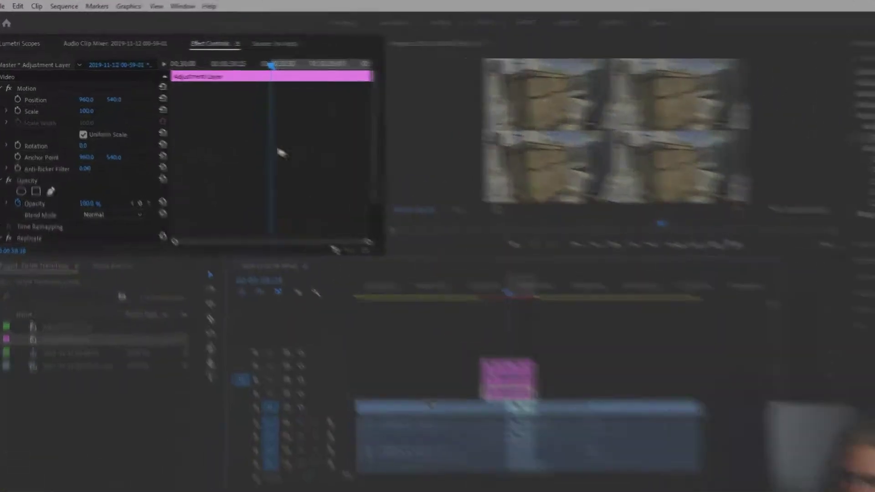
pyautogui.scroll(-3, 248, 128)
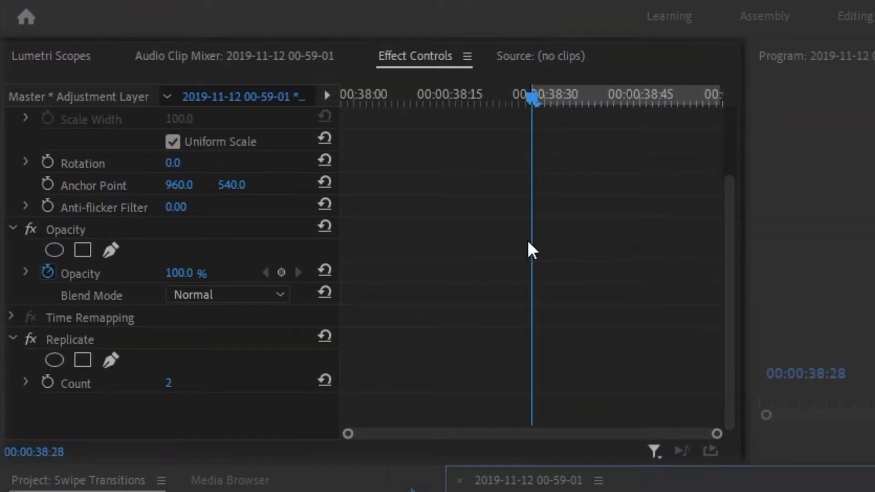
pyautogui.click(170, 382)
pyautogui.write('3')
pyautogui.press('Return')
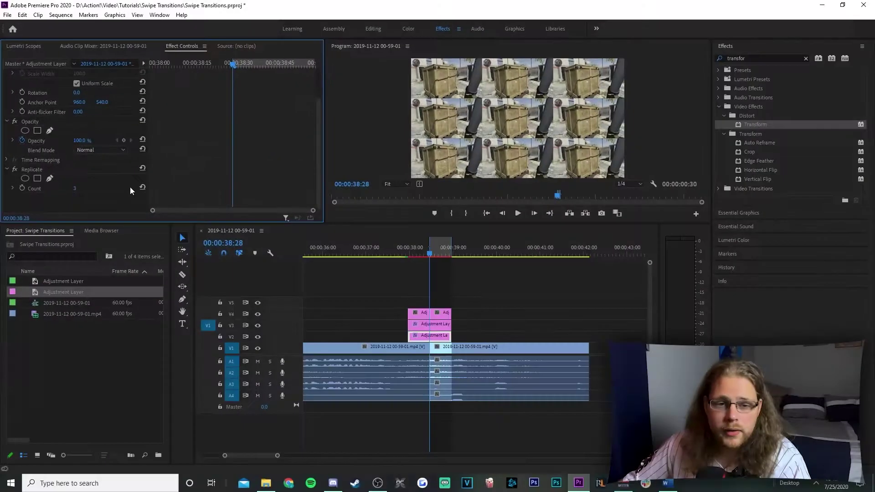
pyautogui.click(434, 327)
# On the V3 Transform, set Scale 300 and keyframe Position at 2880, 1620
pyautogui.click(466, 310)
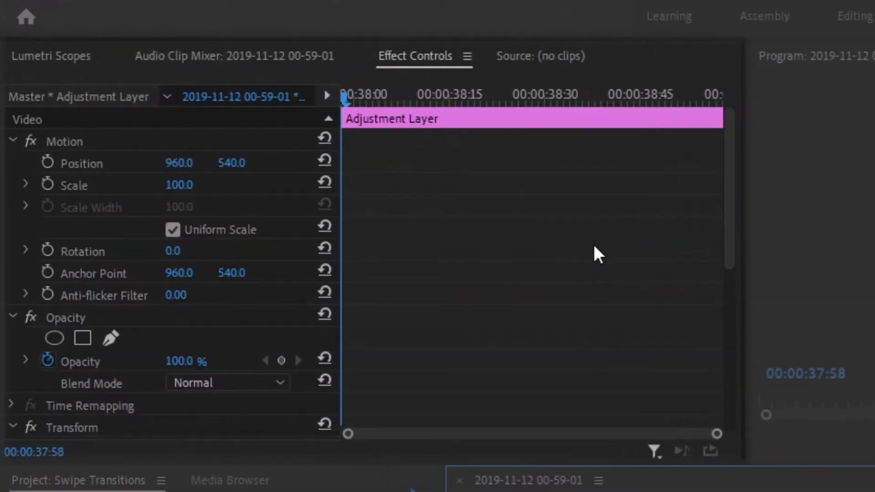
pyautogui.scroll(-10, 597, 254)
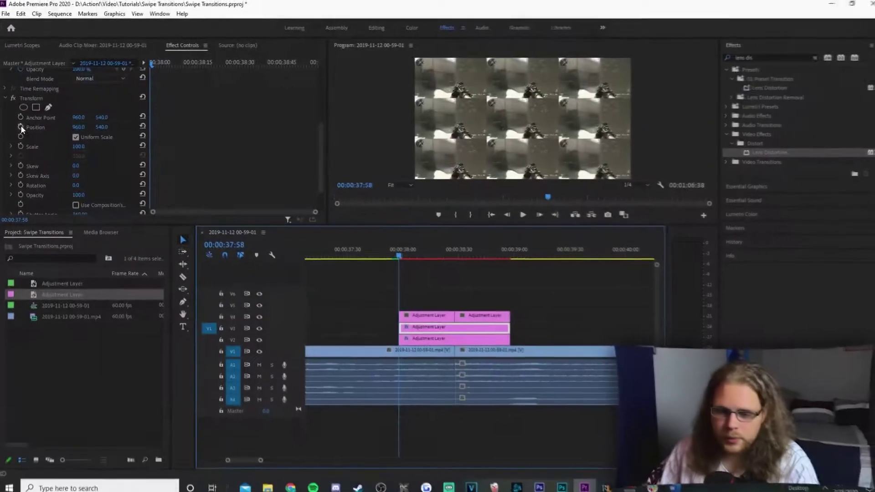
pyautogui.click(48, 241)
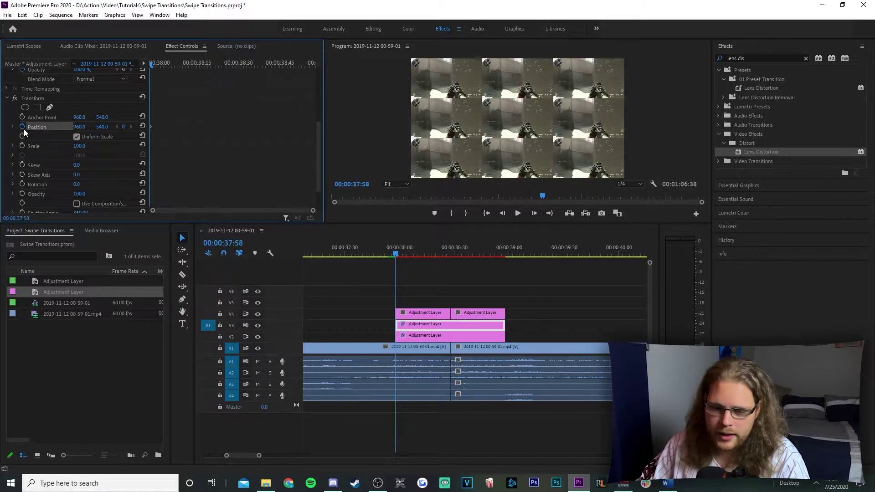
pyautogui.click(78, 146)
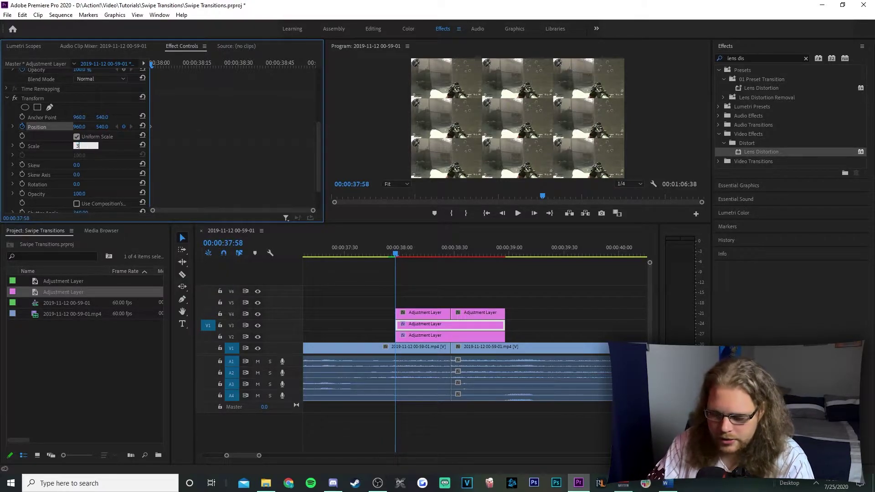
pyautogui.press('Return')
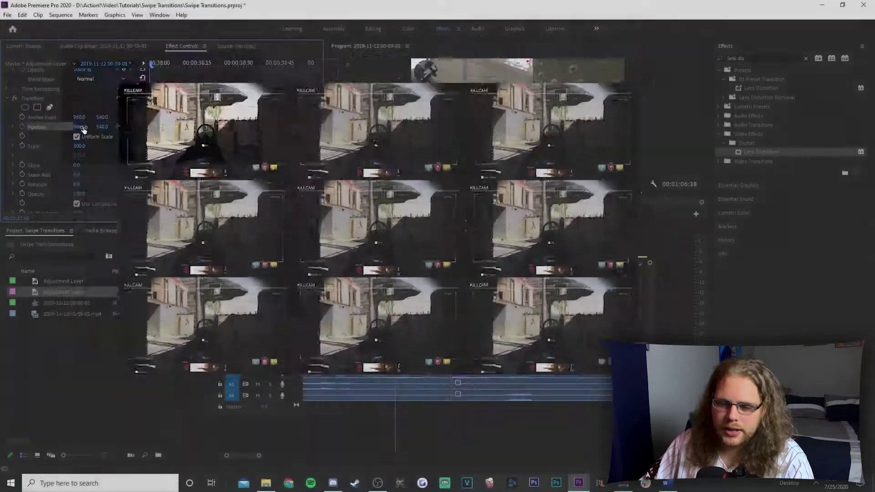
pyautogui.click(82, 127)
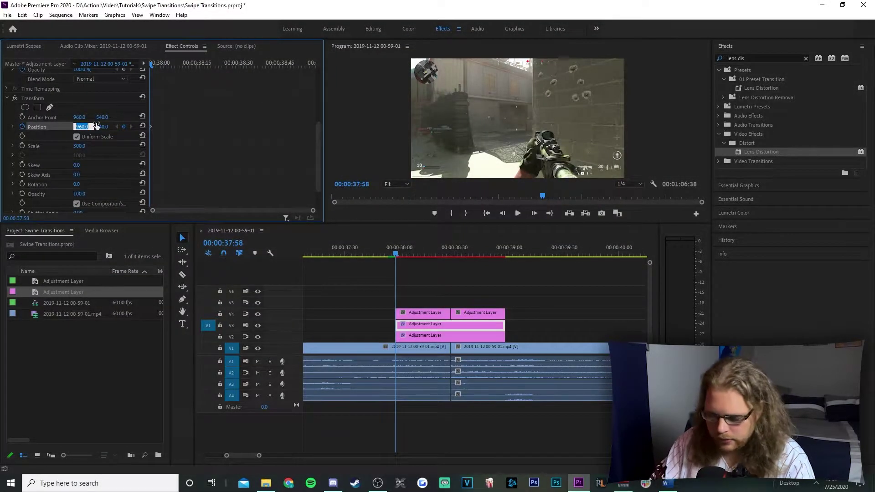
pyautogui.write('2880')
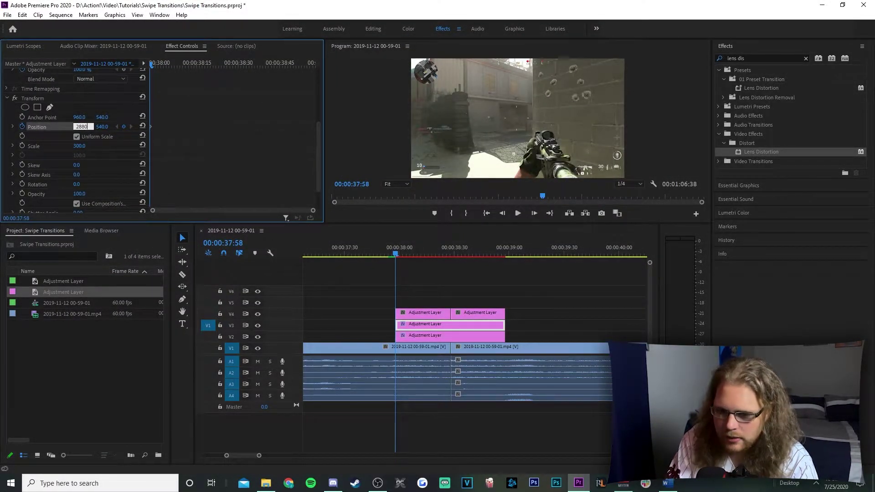
pyautogui.press('Tab')
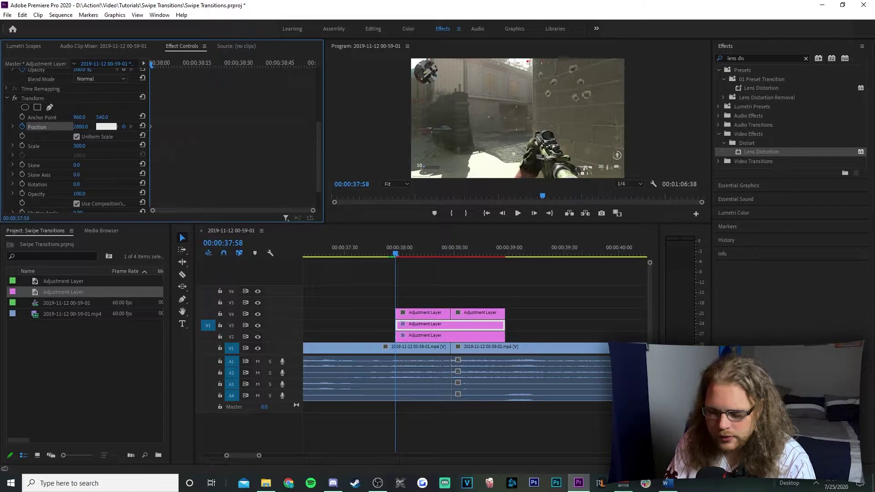
pyautogui.write('1620')
pyautogui.press('Return')
# One second later at 38:58, keyframe Position at -960, -540
pyautogui.moveTo(147, 66); pyautogui.dragTo(314, 65)
pyautogui.click(83, 126)
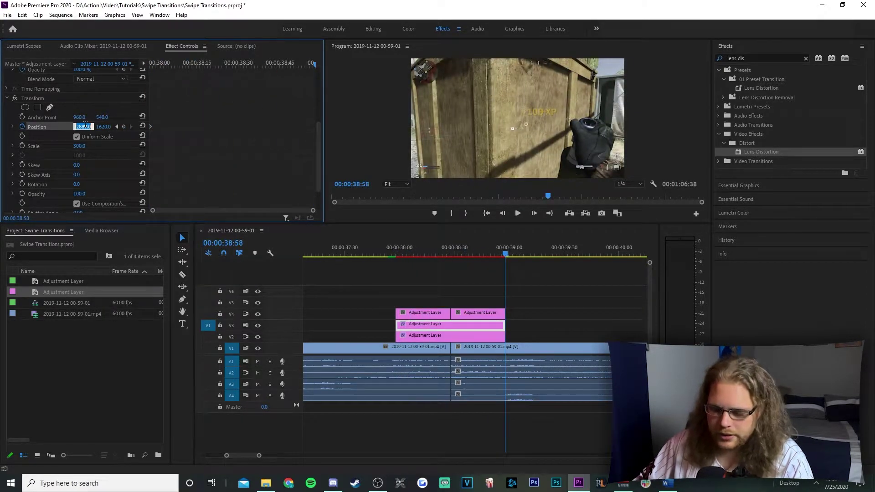
pyautogui.write('-96')
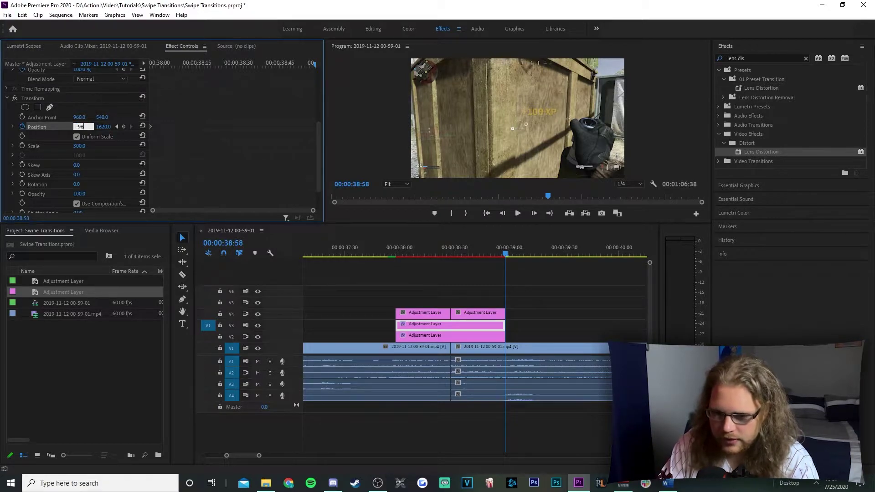
pyautogui.write('0')
pyautogui.press('Return')
pyautogui.click(103, 127)
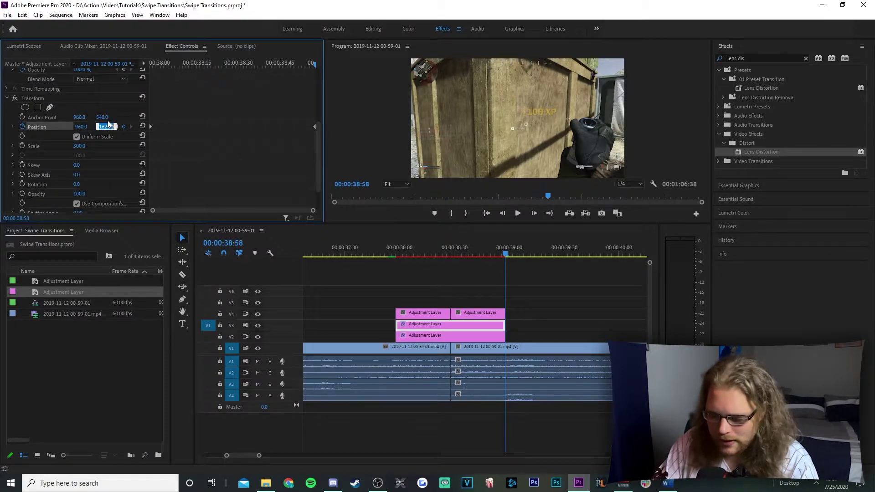
pyautogui.write('-540')
pyautogui.press('Return')
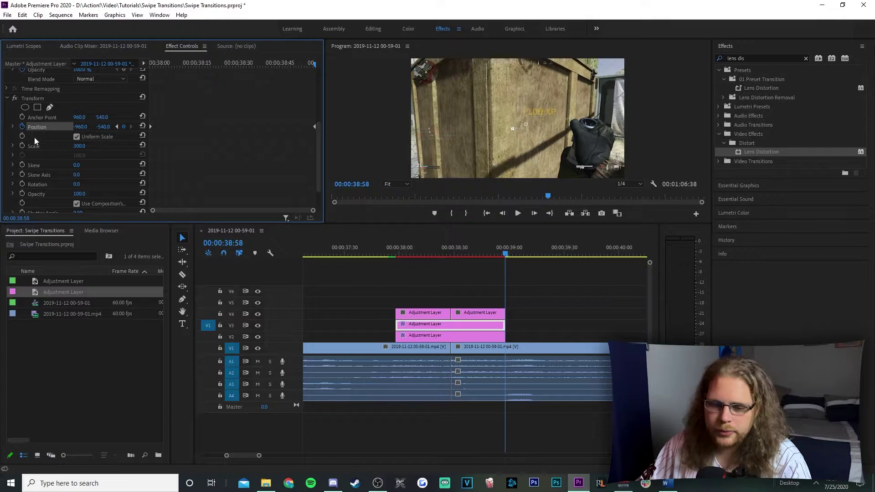
# Drag the Position velocity Bezier handles to ease out of and into both keyframes
pyautogui.click(12, 127)
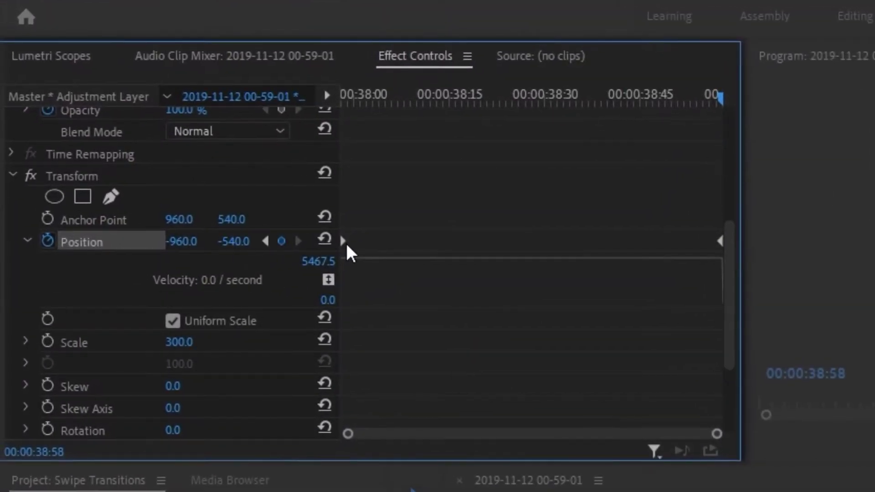
pyautogui.click(150, 125)
pyautogui.moveTo(373, 260); pyautogui.dragTo(533, 305)
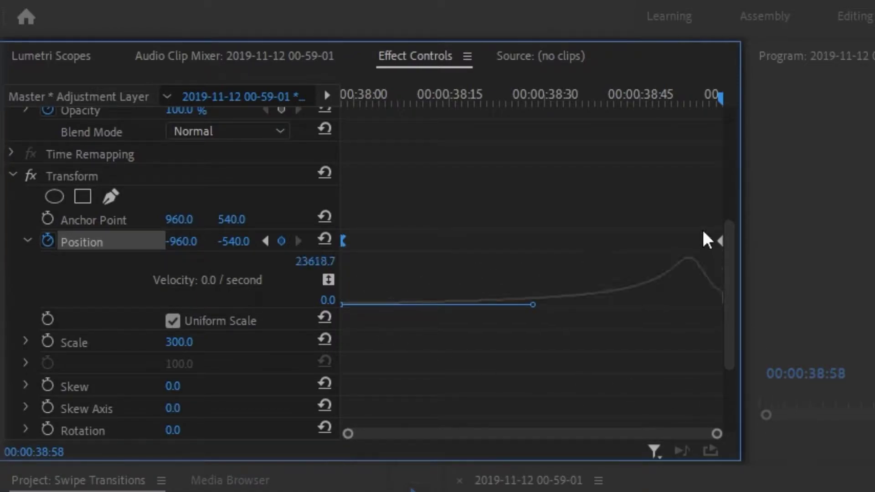
pyautogui.click(716, 241)
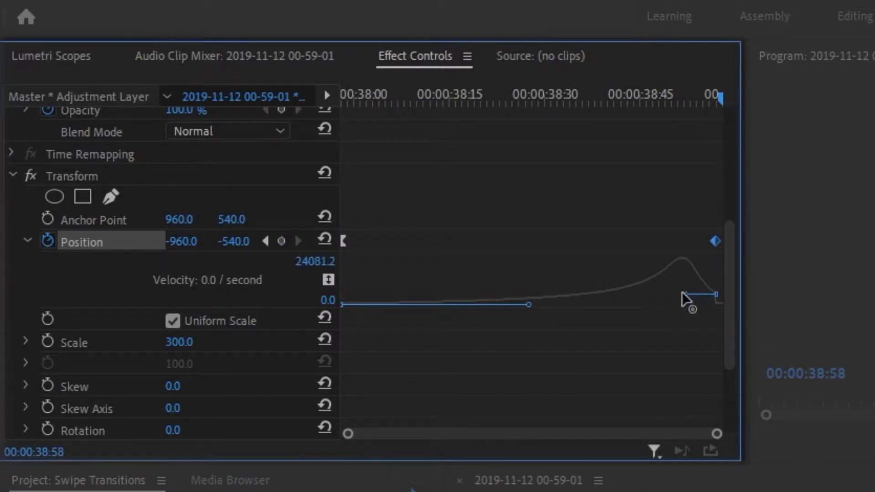
pyautogui.moveTo(687, 294); pyautogui.dragTo(466, 421)
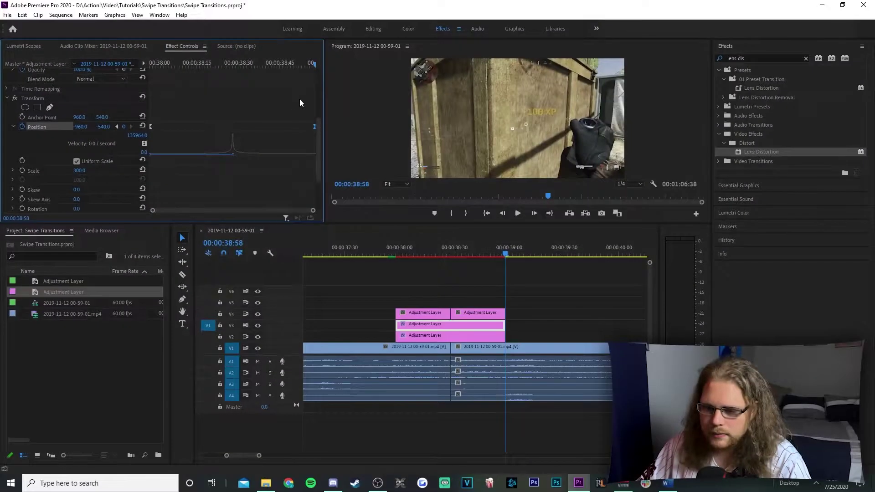
# Disable Use Composition's Shutter Angle on Transform and set its own Shutter Angle to 3
pyautogui.scroll(-2, 256, 165)
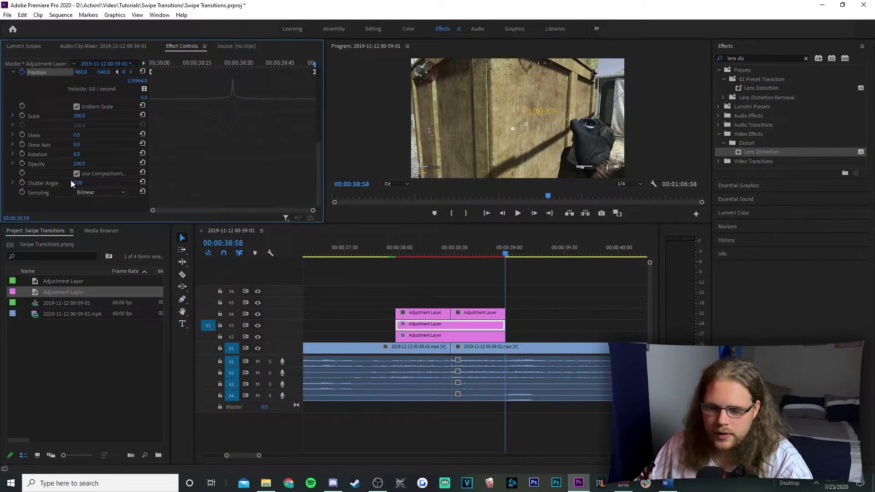
pyautogui.click(76, 173)
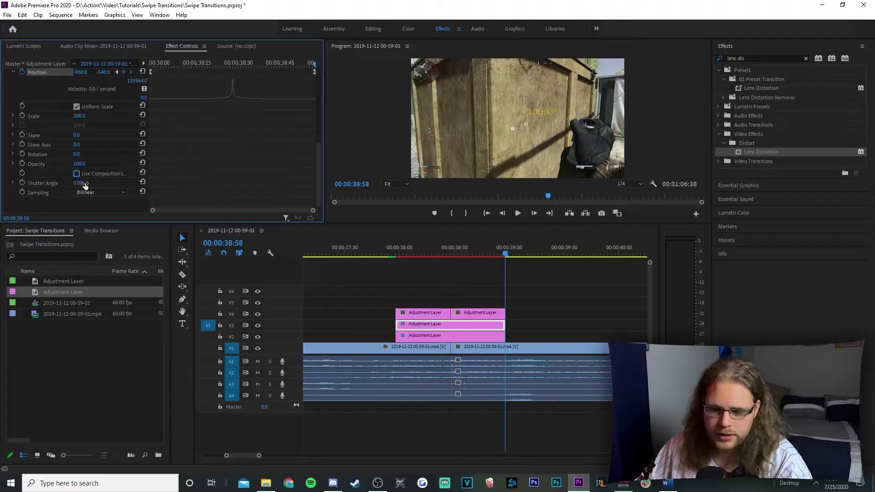
pyautogui.click(81, 182)
pyautogui.write('3')
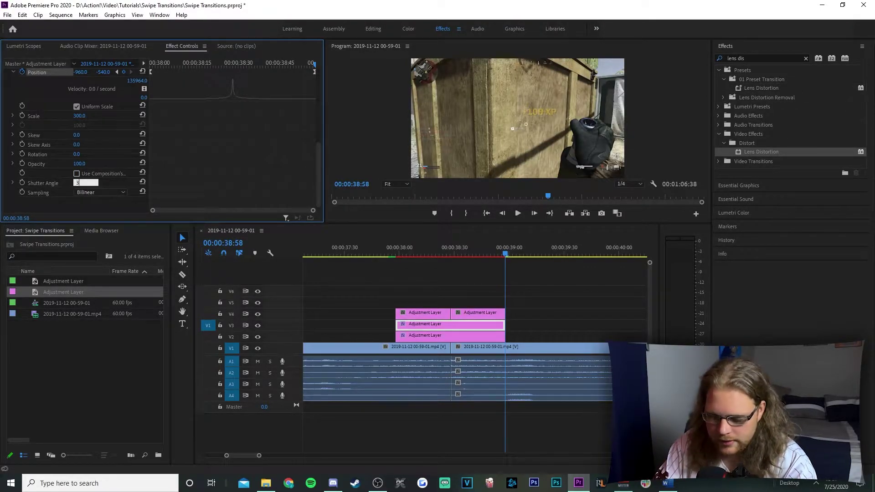
pyautogui.click(436, 294)
pyautogui.press('Up')
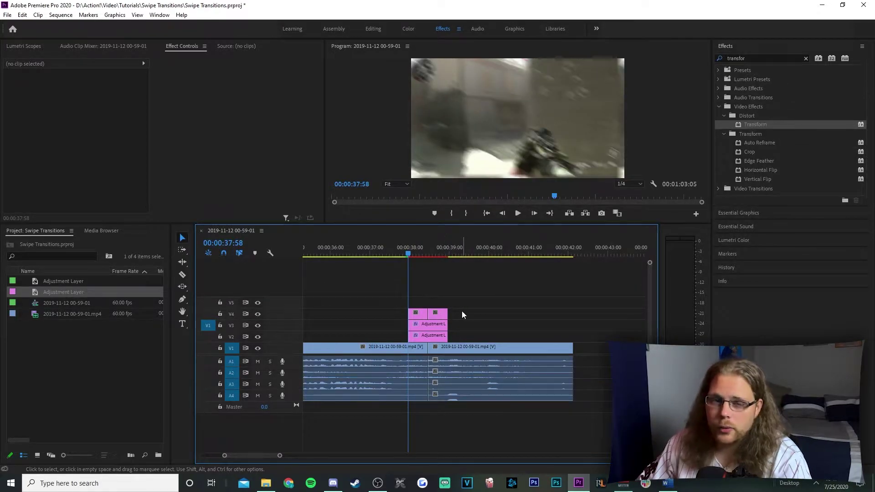
# Move the top adjustment clip up to track V5
pyautogui.click(438, 316)
pyautogui.moveTo(436, 306); pyautogui.dragTo(408, 302)
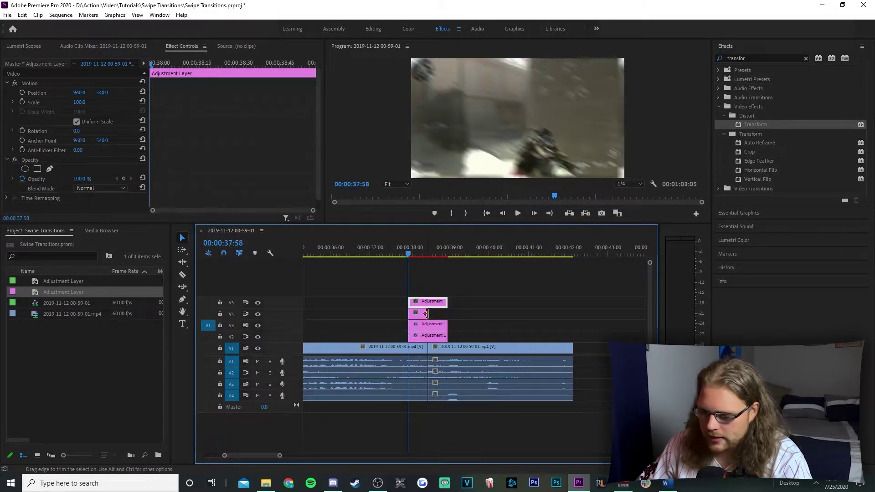
pyautogui.click(497, 306)
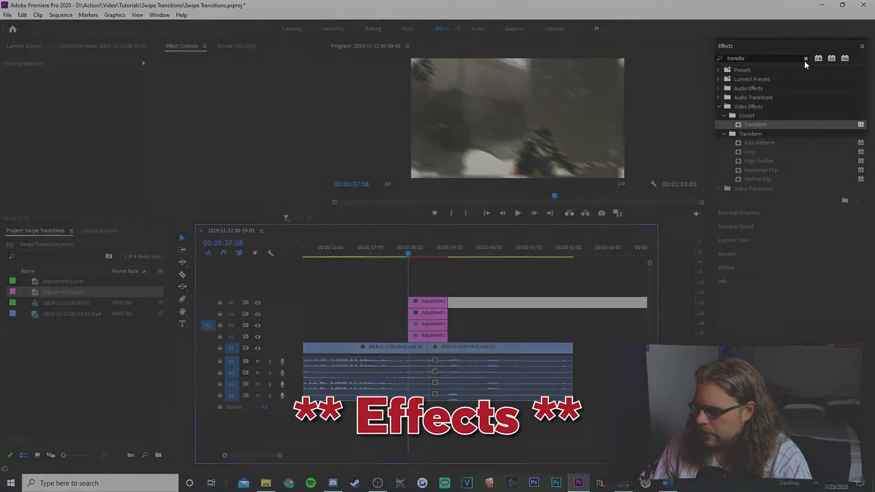
# Search 'vr chrom' and apply VR Chromatic Aberrations to the V5 adjustment layer
pyautogui.click(805, 59)
pyautogui.click(753, 56)
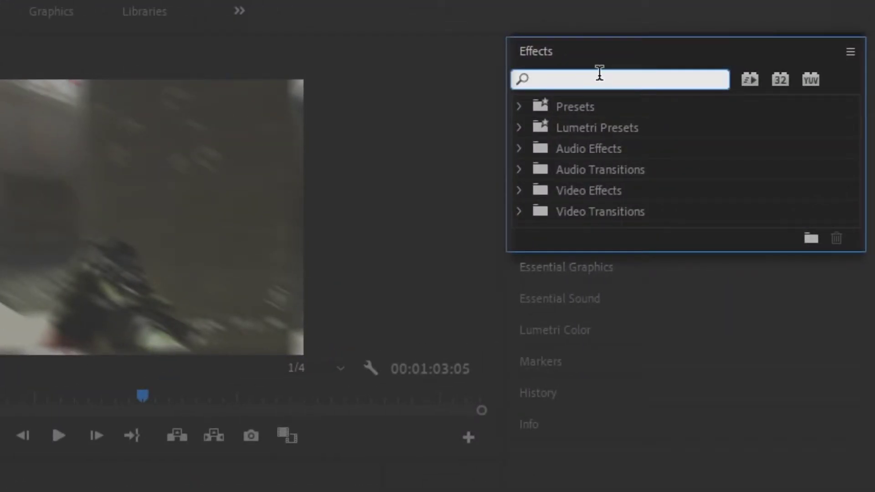
pyautogui.write('vr chrom')
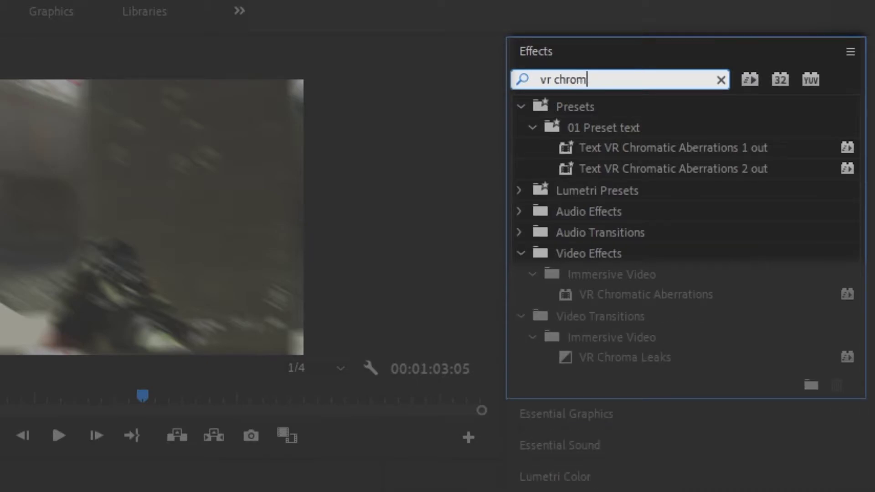
pyautogui.moveTo(638, 294); pyautogui.dragTo(428, 303)
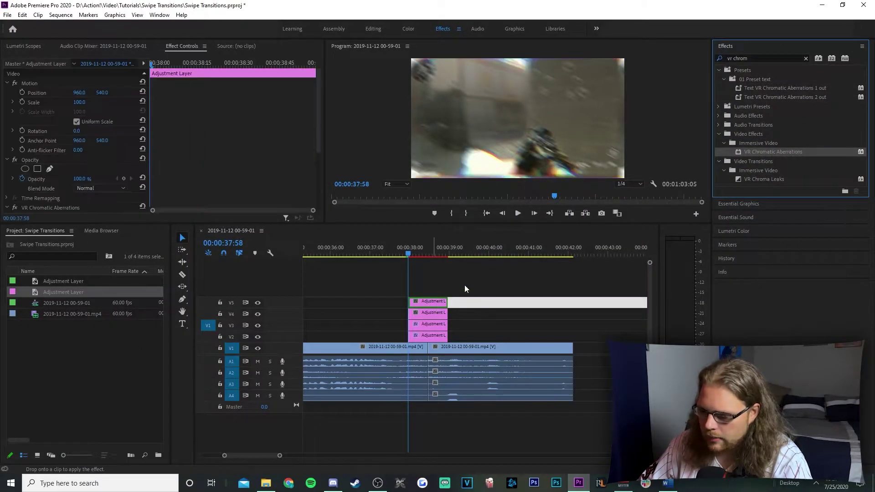
pyautogui.tripleClick(752, 58)
# Search 'lens dis' and apply Lens Distortion to the V4 adjustment layer
pyautogui.press('BackSpace')
pyautogui.write('lens dis')
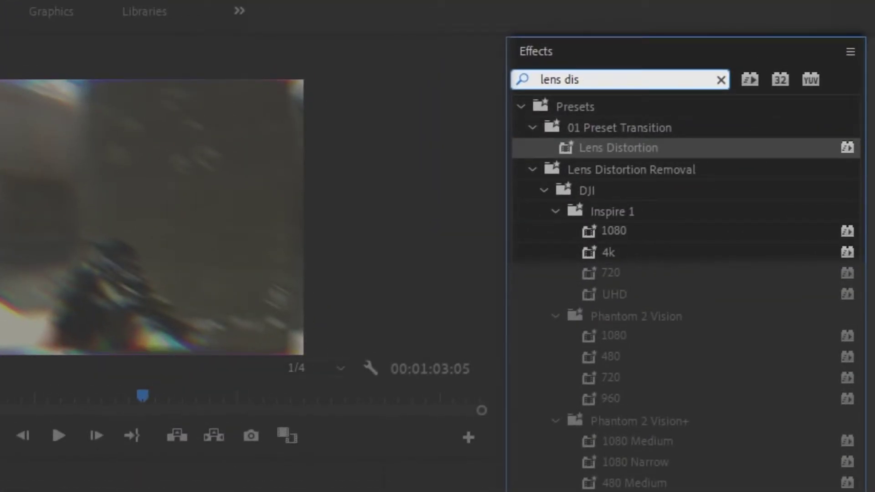
pyautogui.click(532, 169)
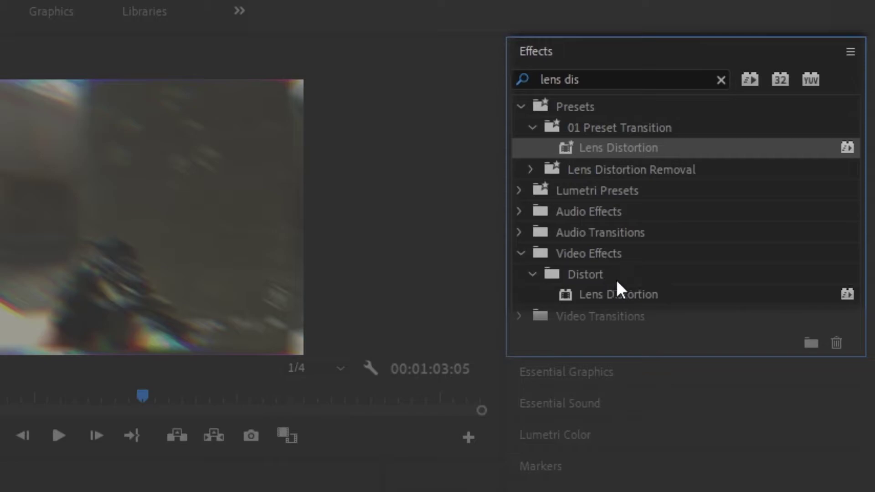
pyautogui.moveTo(640, 294); pyautogui.dragTo(380, 319)
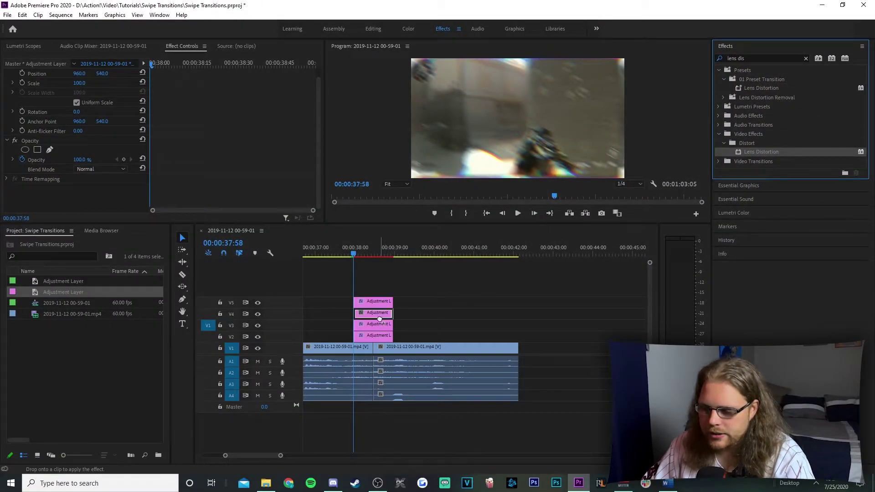
pyautogui.click(455, 312)
pyautogui.press('-')
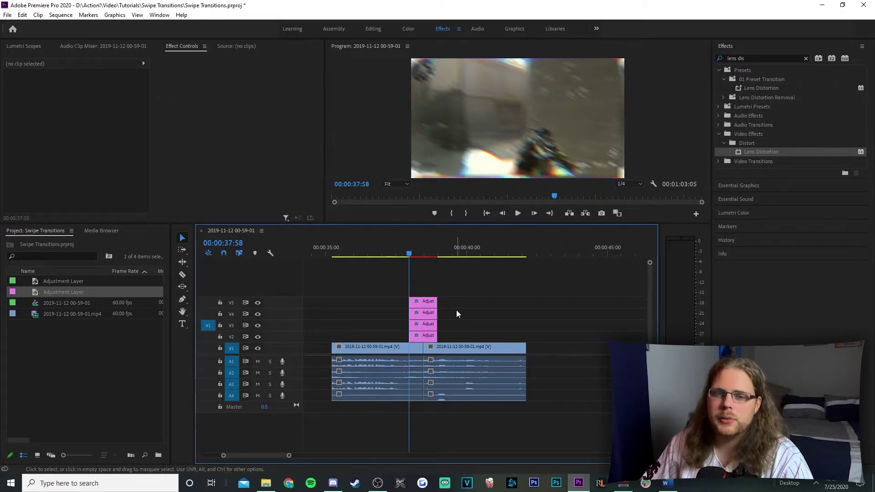
# On the V4 layer, start keyframing Lens Distortion Curvature at 0 at 37:58
pyautogui.click(427, 316)
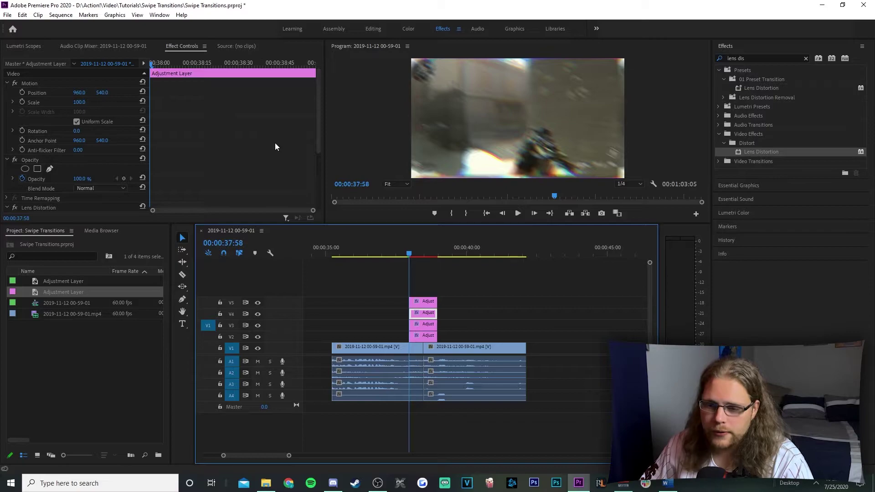
pyautogui.scroll(-5, 274, 142)
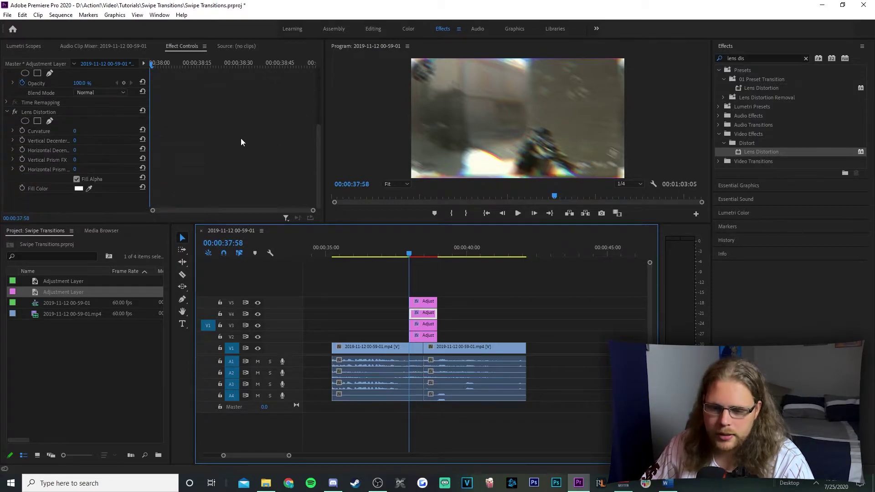
pyautogui.scroll(1, 240, 142)
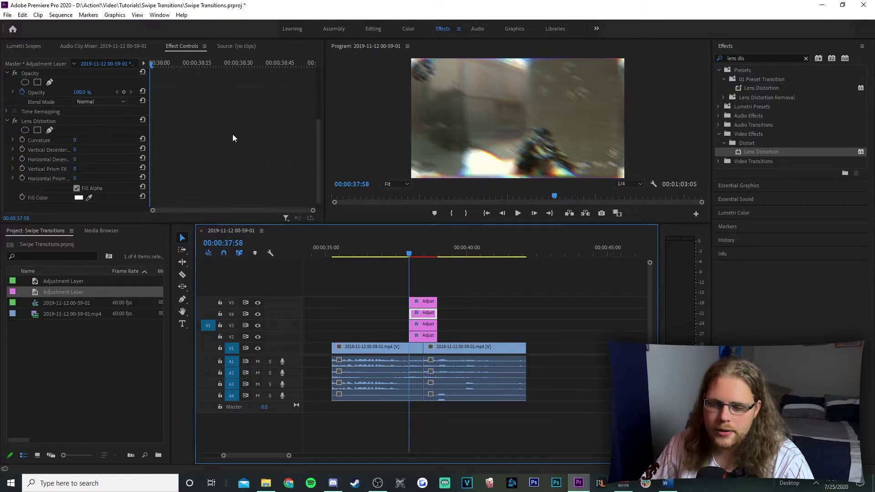
pyautogui.click(23, 141)
pyautogui.click(22, 140)
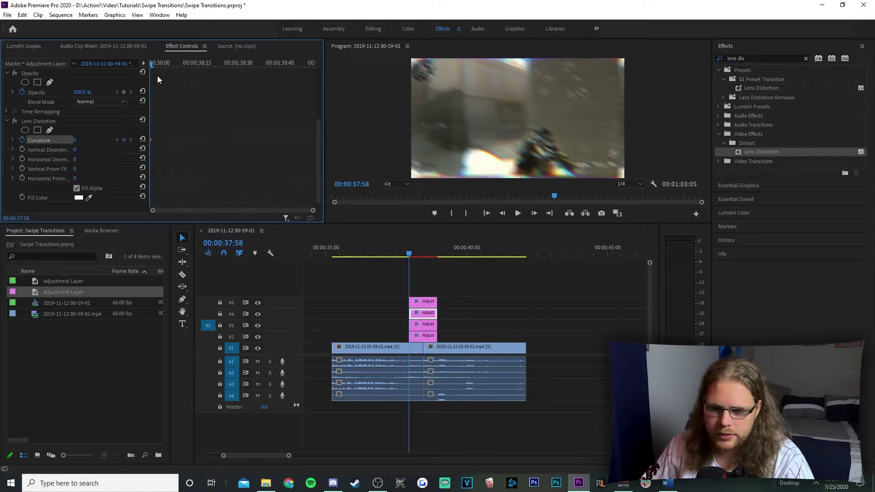
# At the 38:28 cut, set Curvature to -50
pyautogui.click(415, 254)
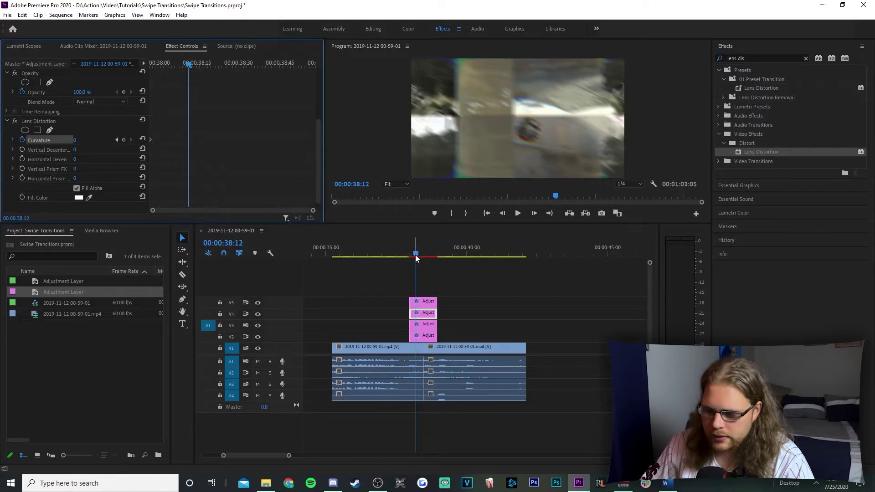
pyautogui.moveTo(416, 255); pyautogui.dragTo(422, 255)
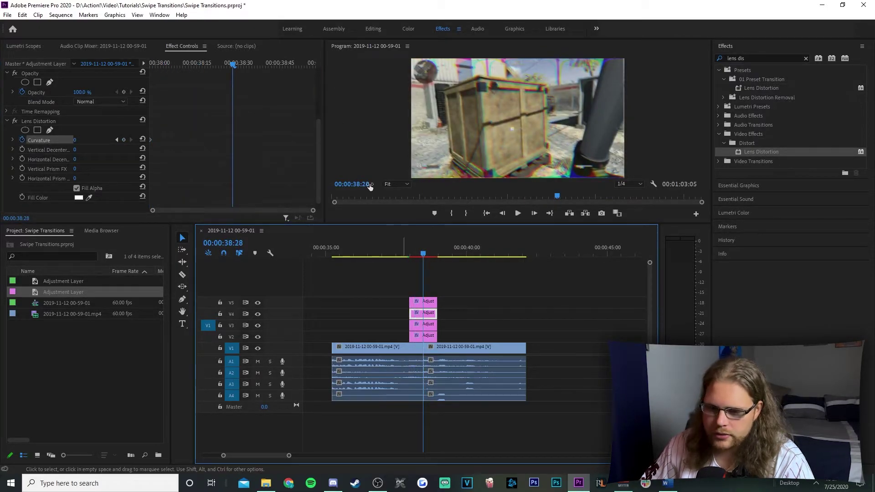
pyautogui.click(80, 139)
pyautogui.write('-50')
pyautogui.press('Return')
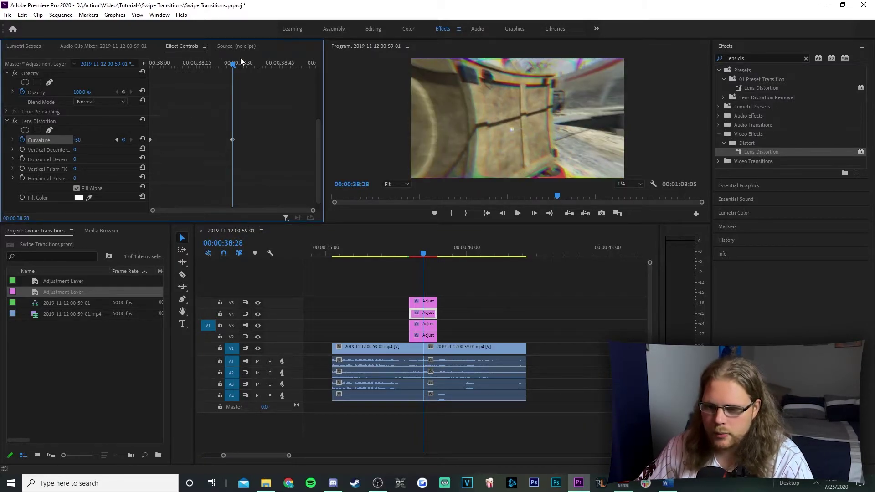
pyautogui.moveTo(233, 64); pyautogui.dragTo(316, 68)
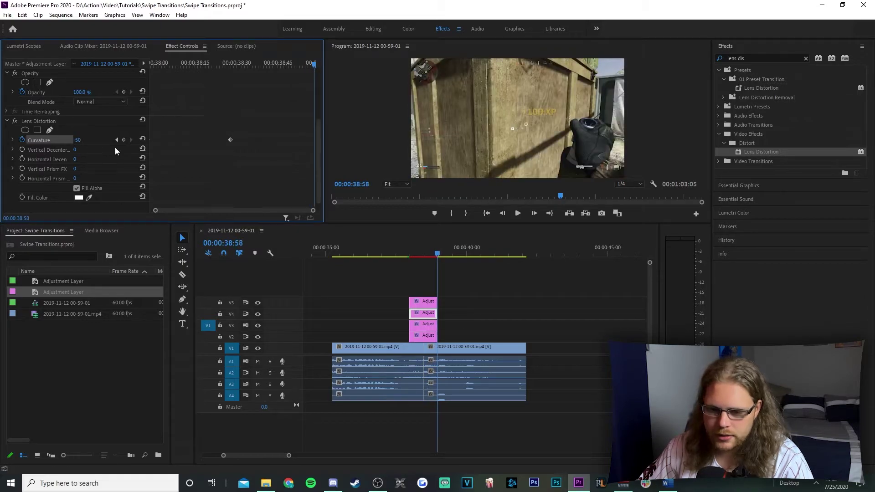
pyautogui.click(84, 139)
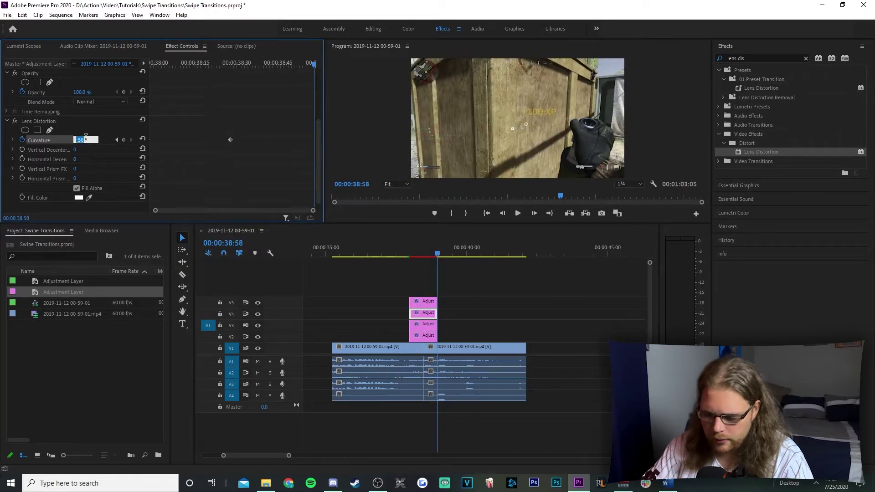
pyautogui.click(428, 283)
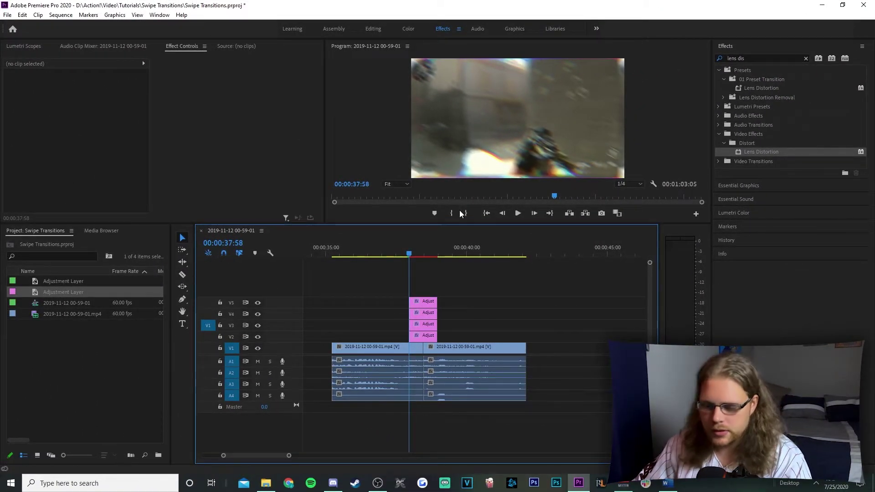
# On the V5 layer, keyframe Aberration Red, Green, Blue and Falloff Distance at 0
pyautogui.click(421, 302)
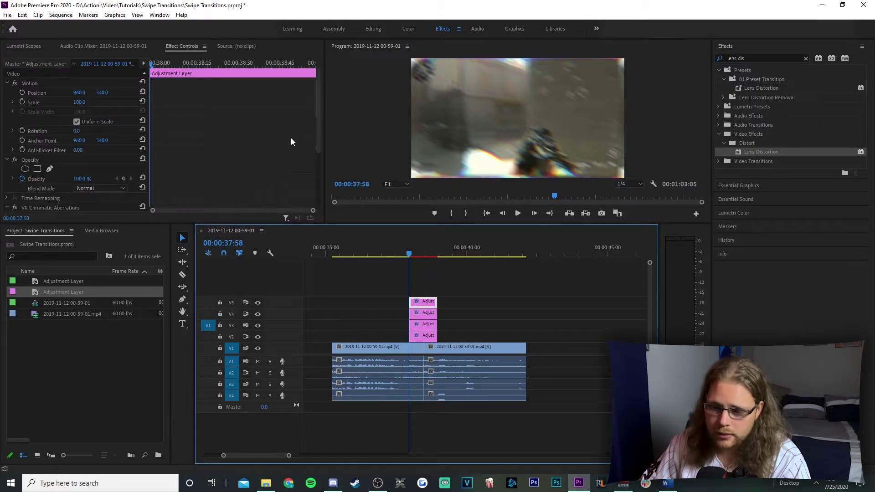
pyautogui.scroll(-4, 233, 145)
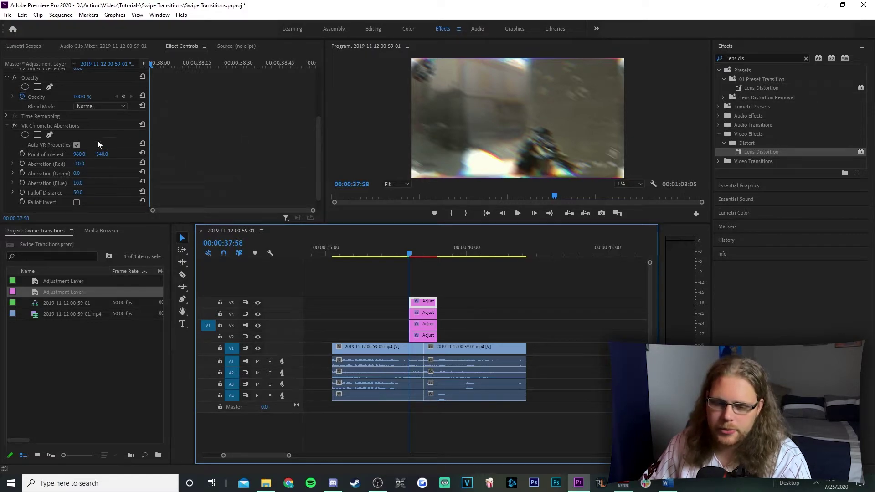
pyautogui.click(21, 162)
pyautogui.click(22, 163)
pyautogui.click(22, 173)
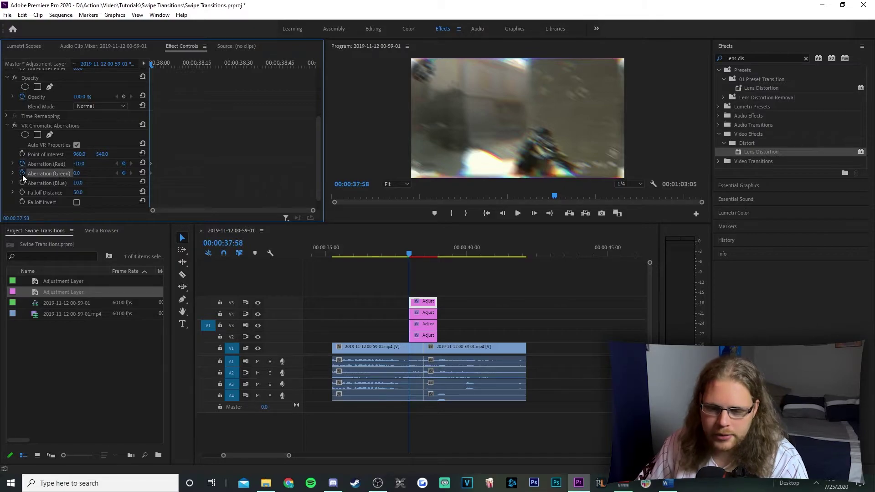
pyautogui.click(21, 182)
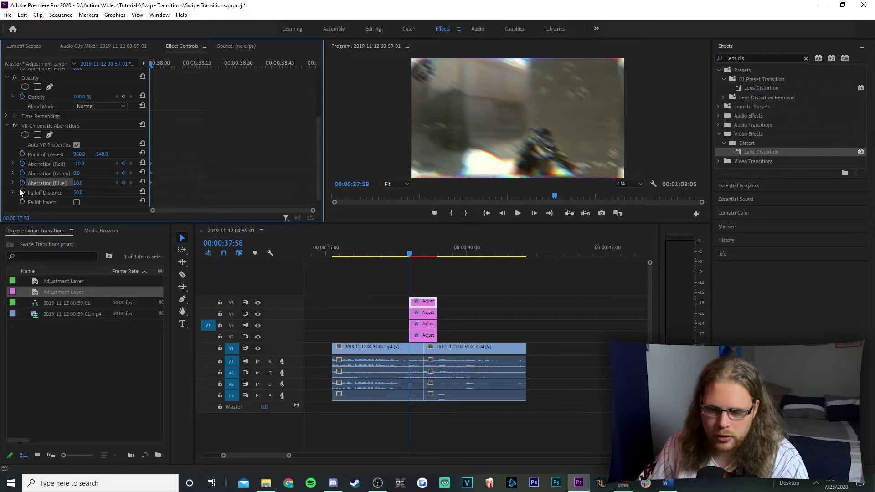
pyautogui.click(21, 191)
pyautogui.click(79, 164)
pyautogui.write('0')
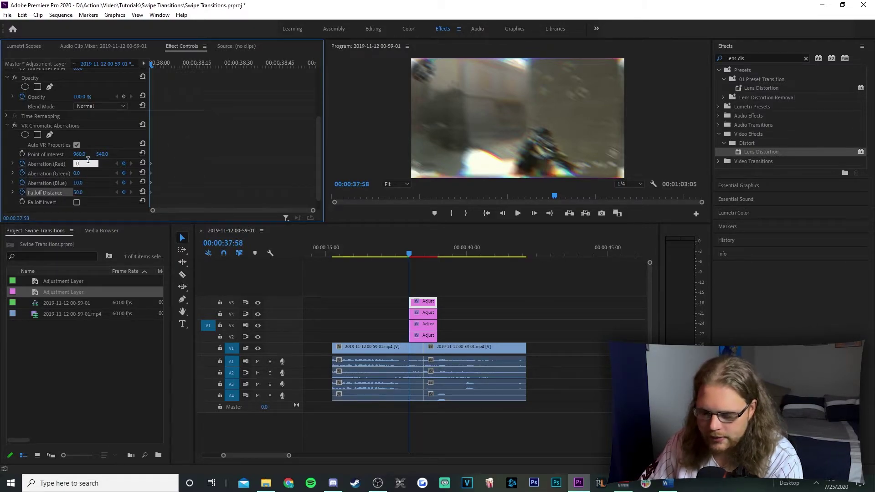
pyautogui.press('Return')
pyautogui.click(79, 183)
pyautogui.write('0')
pyautogui.press('Return')
pyautogui.click(78, 192)
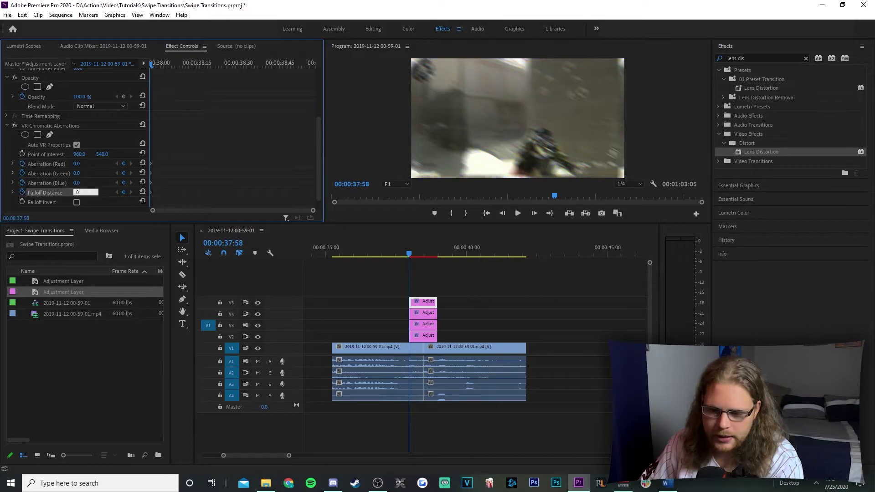
pyautogui.write('0')
pyautogui.press('Return')
# At the 38:28 cut, set Red -5, Green 5, Blue 5 and Falloff Distance 65
pyautogui.click(416, 254)
pyautogui.moveTo(415, 253); pyautogui.dragTo(417, 254)
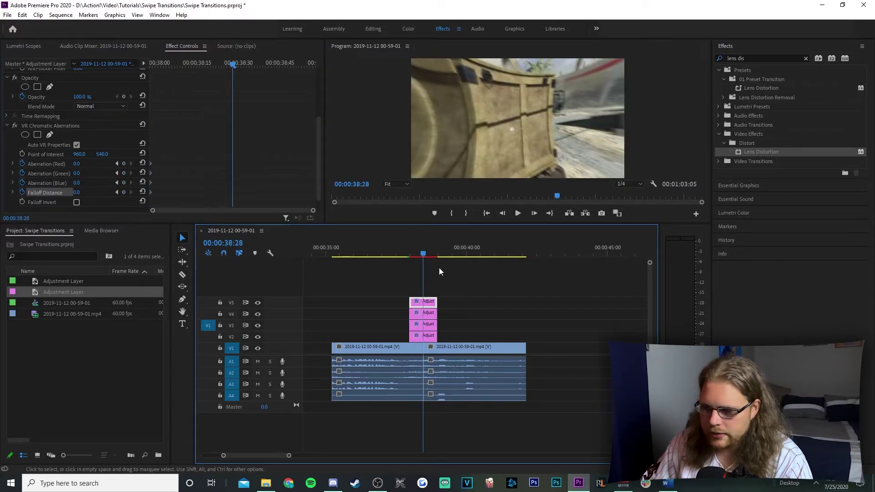
pyautogui.click(77, 163)
pyautogui.click(78, 163)
pyautogui.write('-5')
pyautogui.press('Tab')
pyautogui.write('5')
pyautogui.press('Return')
pyautogui.click(78, 183)
pyautogui.write('5')
pyautogui.press('Return')
pyautogui.click(85, 194)
pyautogui.write('65')
pyautogui.press('Return')
pyautogui.click(312, 64)
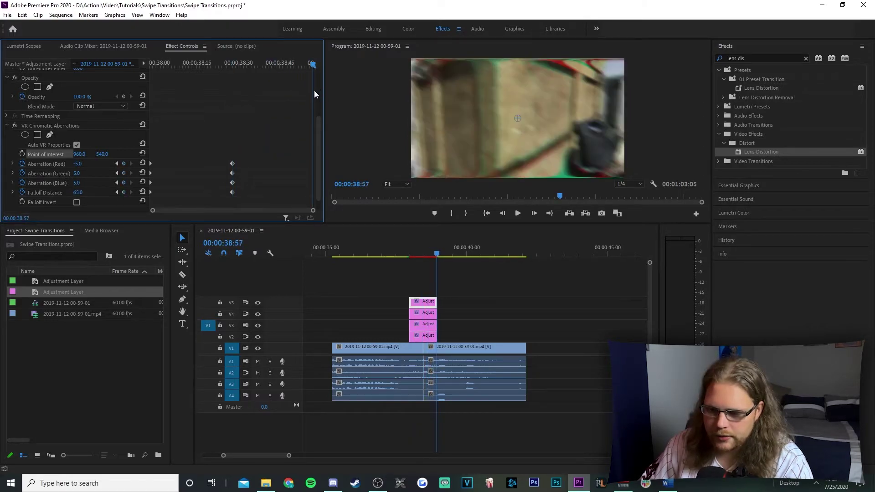